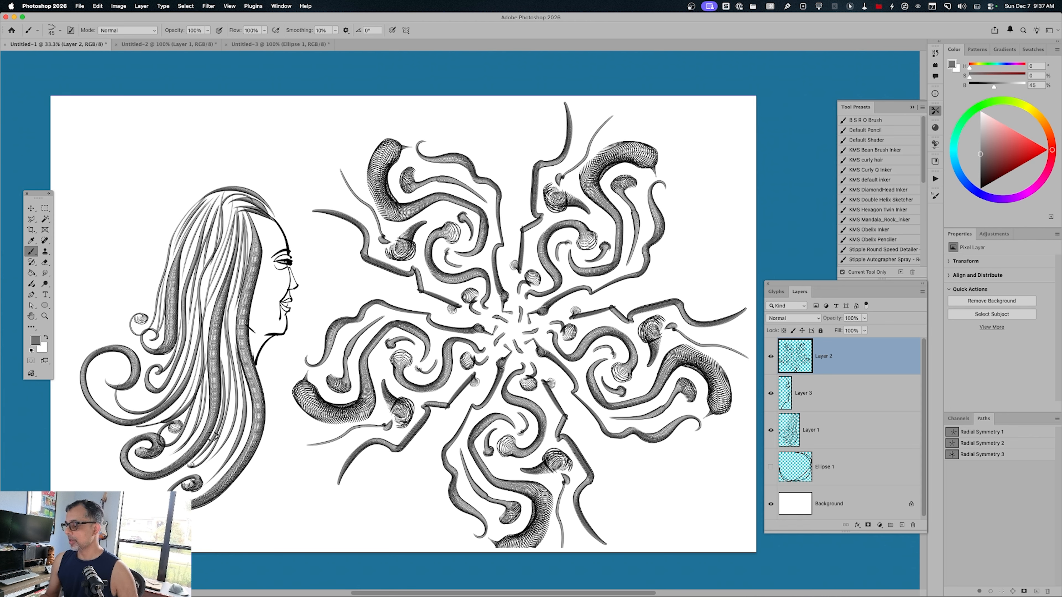
Hide the artwork layers and create a 1000 x 1000 px document at 600 ppi from the Brush Maker preset with a transparent background.
left_click(771, 430)
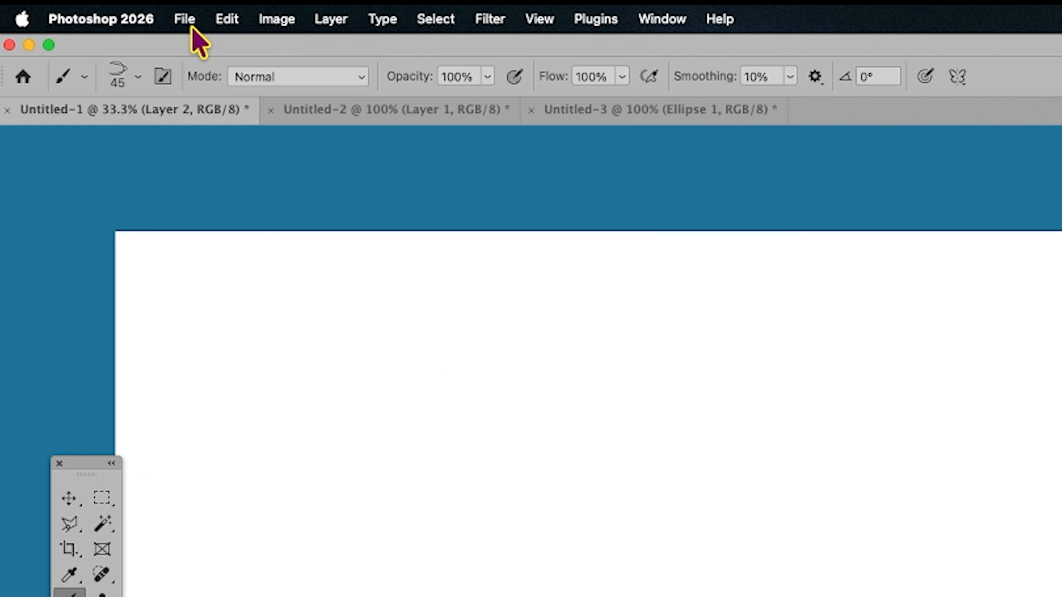
left_click(192, 29)
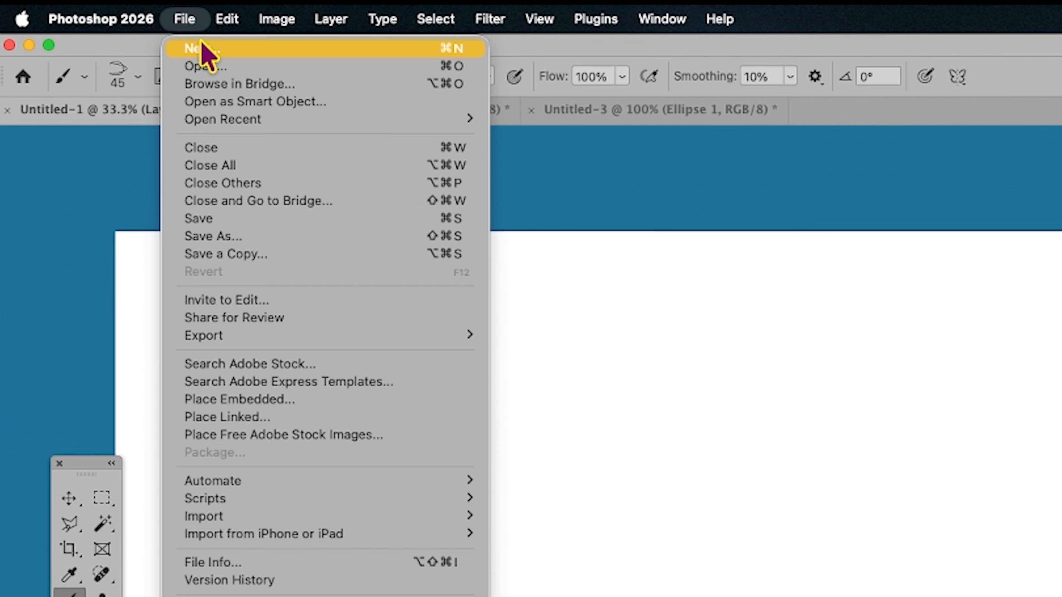
left_click(212, 48)
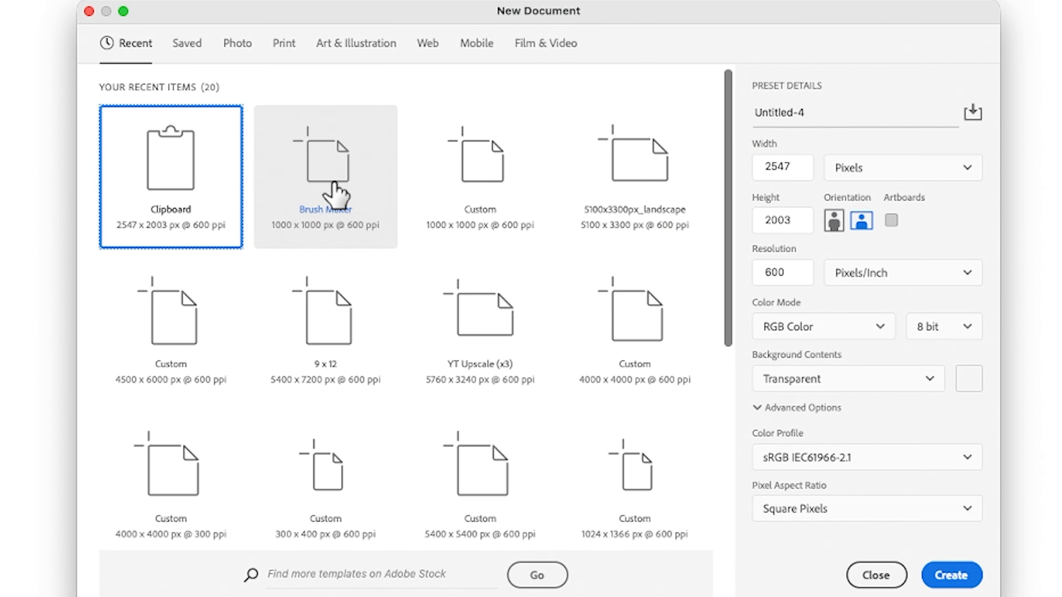
left_click(333, 190)
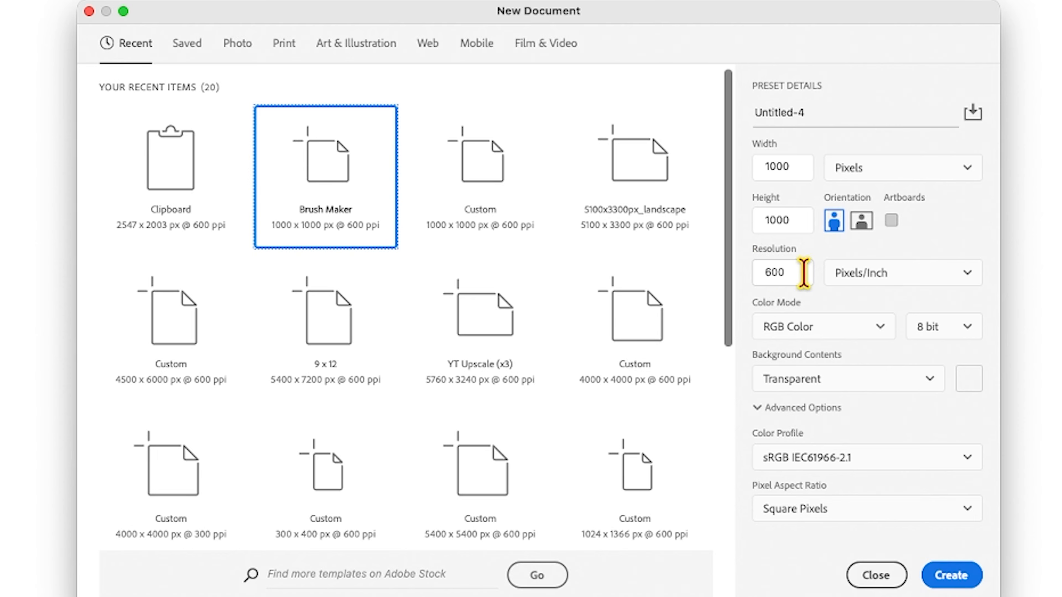
left_click(818, 387)
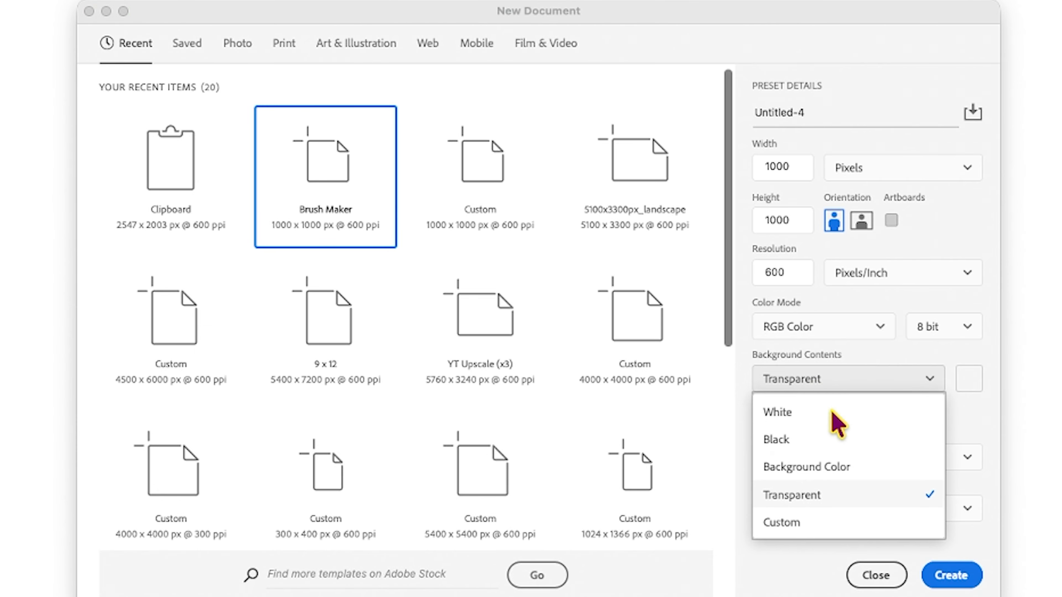
left_click(800, 499)
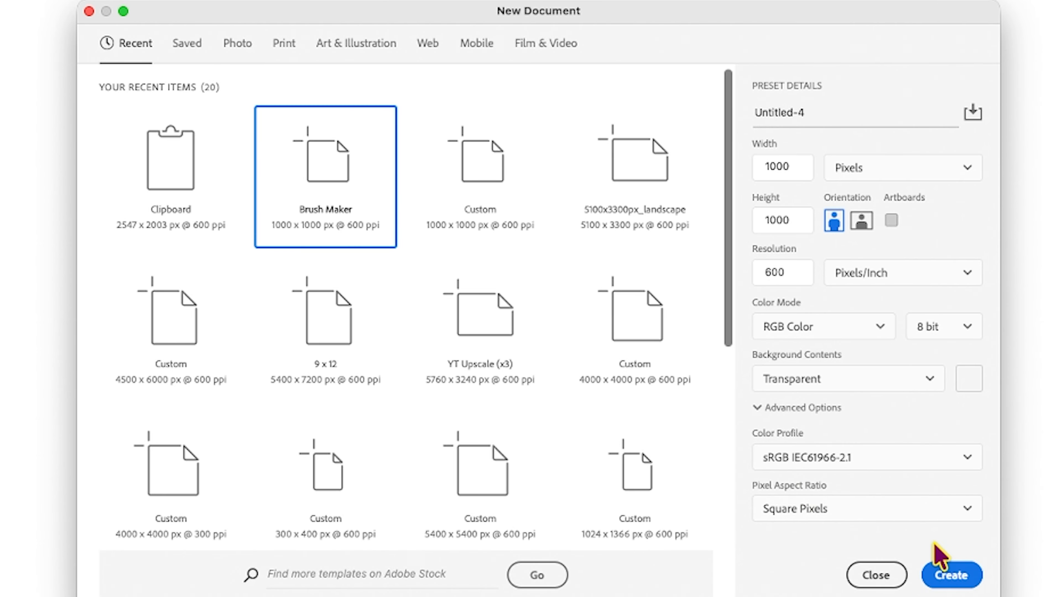
left_click(949, 576)
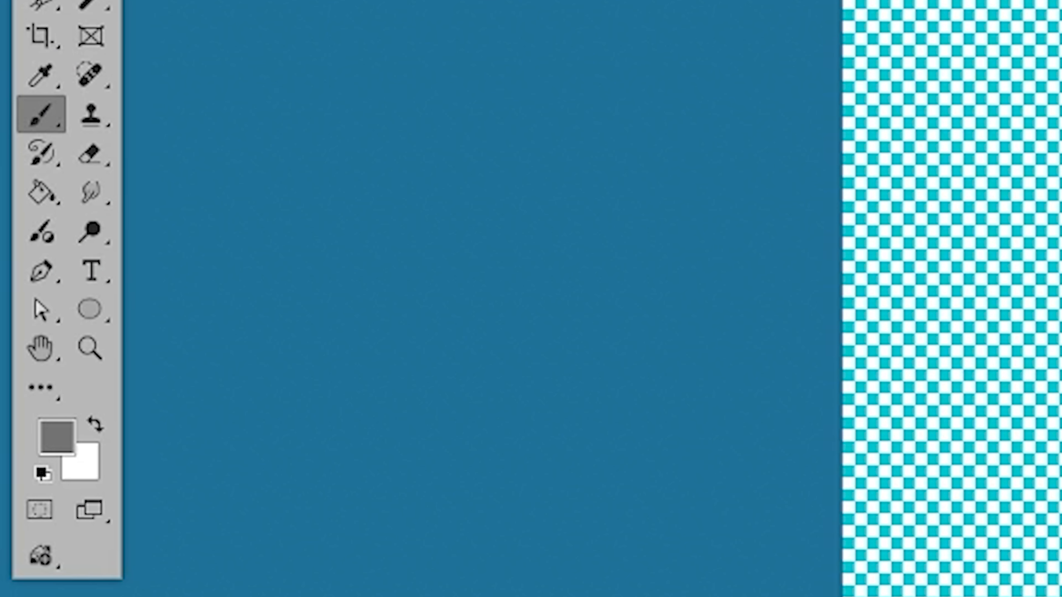
Draw an unfilled circle about 607 px wide with a 15 px black stroke and move it near the canvas centre.
left_click(47, 305)
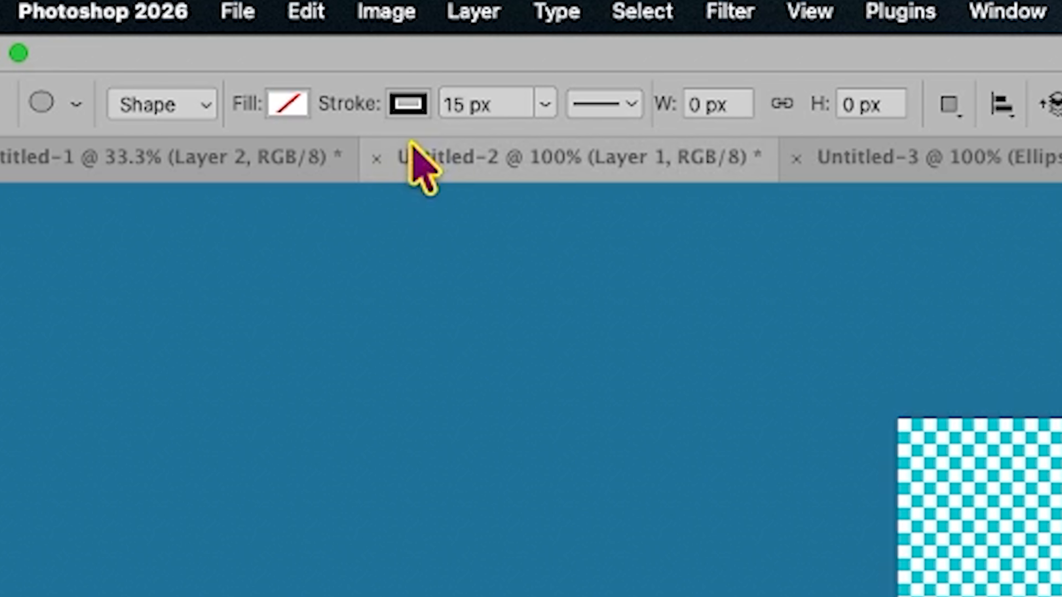
left_click_drag(369, 199, 621, 502)
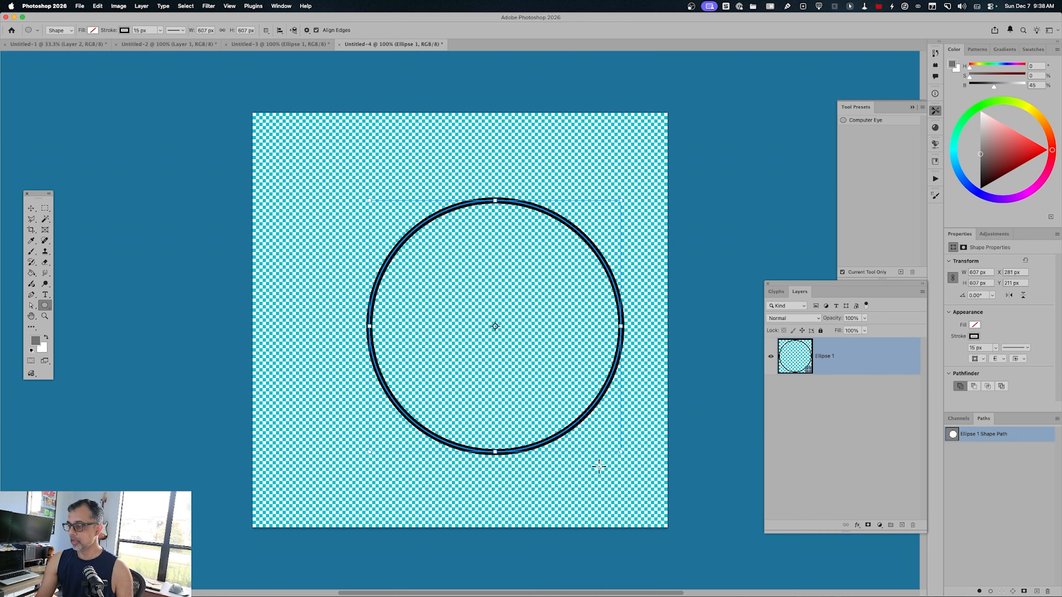
key("v")
left_click_drag(574, 429, 538, 430)
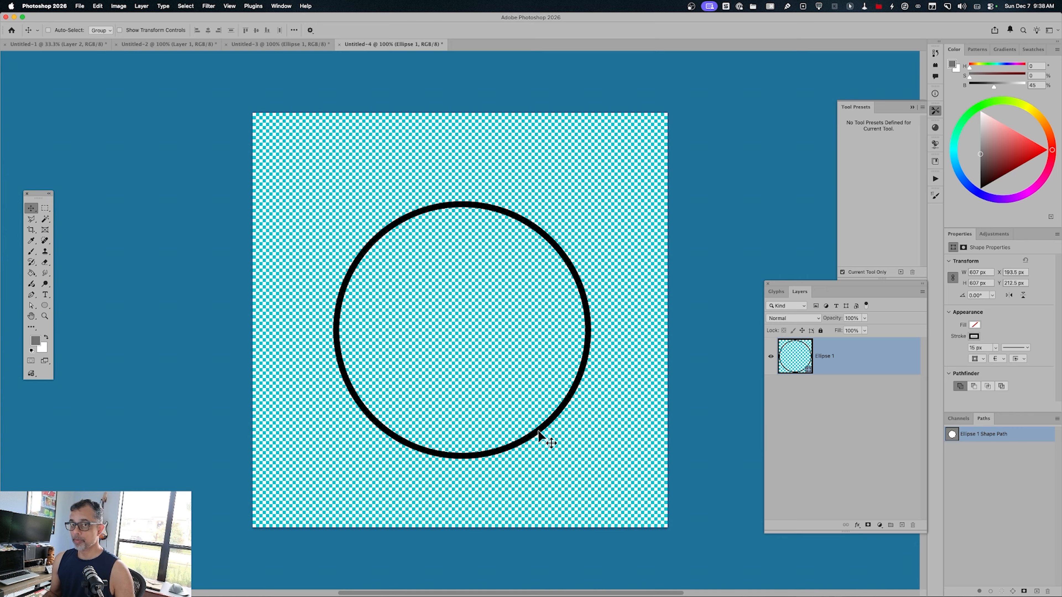
Warp the circle with the Bulge style at a bend of -13.4% and apply the transformation.
key("super")
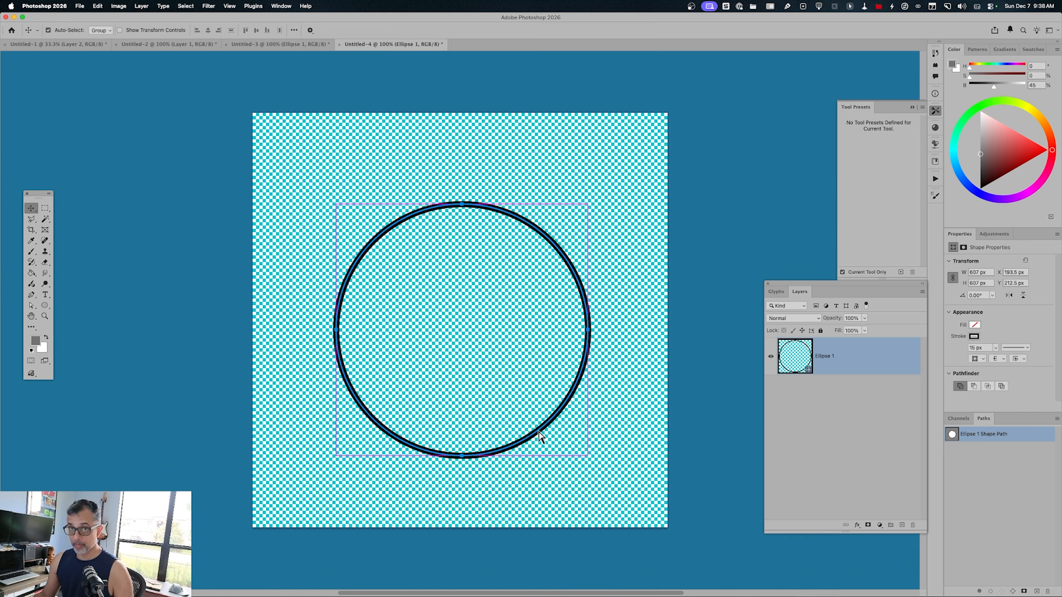
key("super+t")
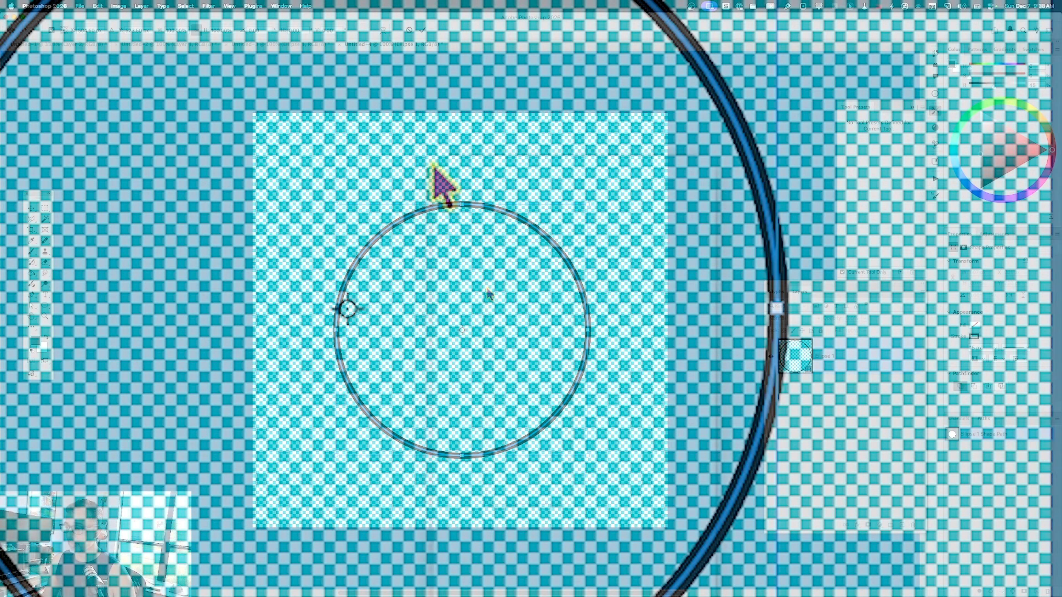
right_click(434, 167)
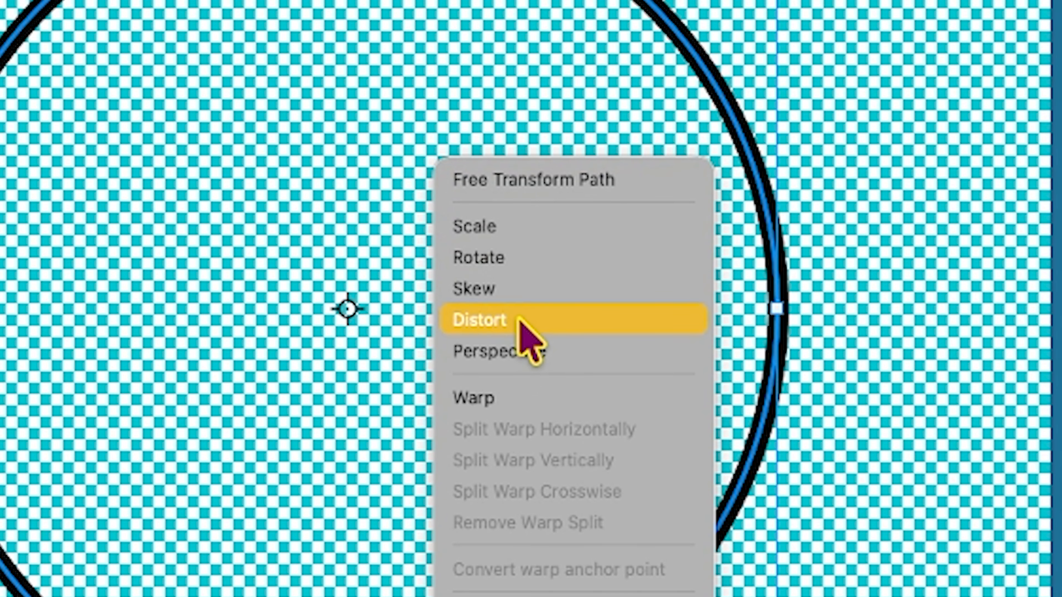
left_click(526, 391)
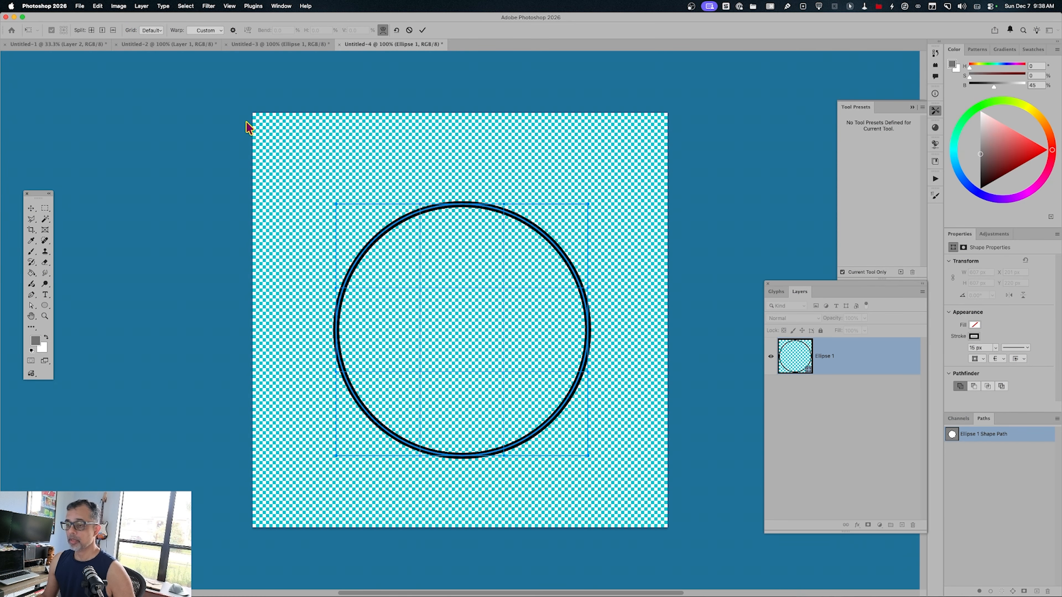
left_click(219, 31)
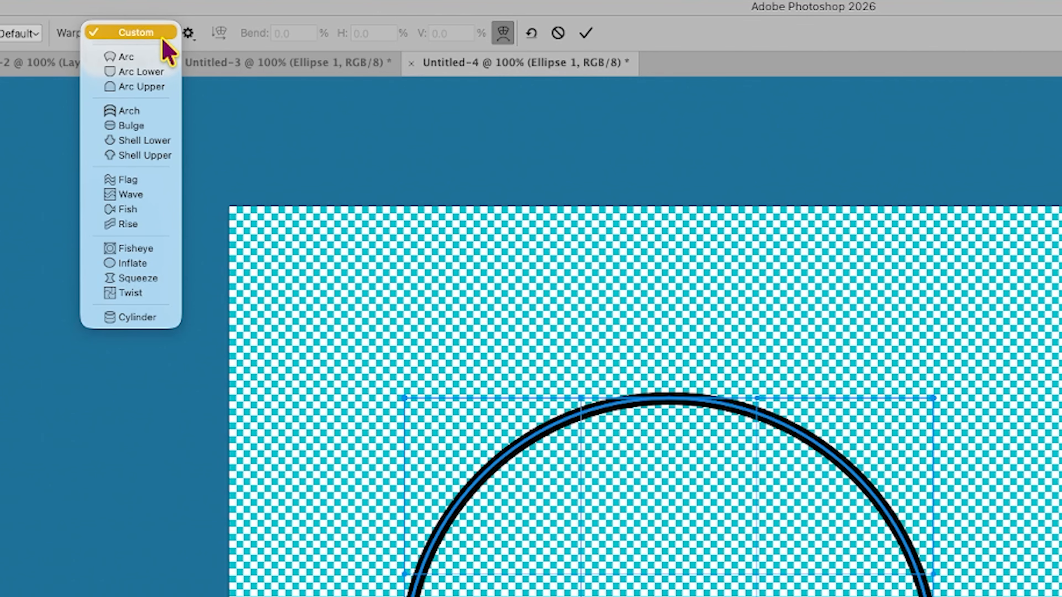
left_click(133, 126)
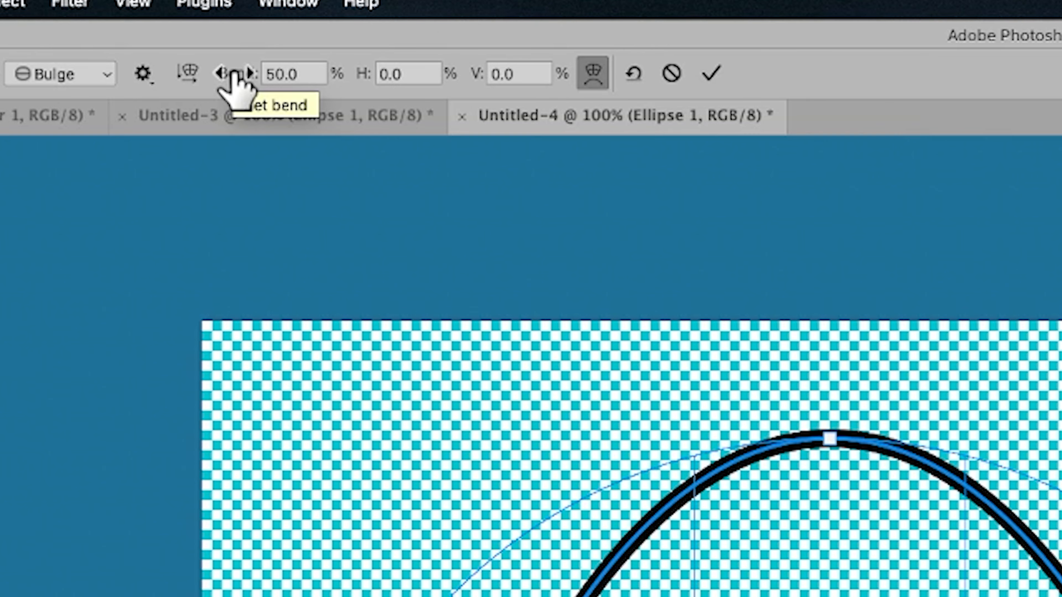
left_click_drag(233, 75, 0, 80)
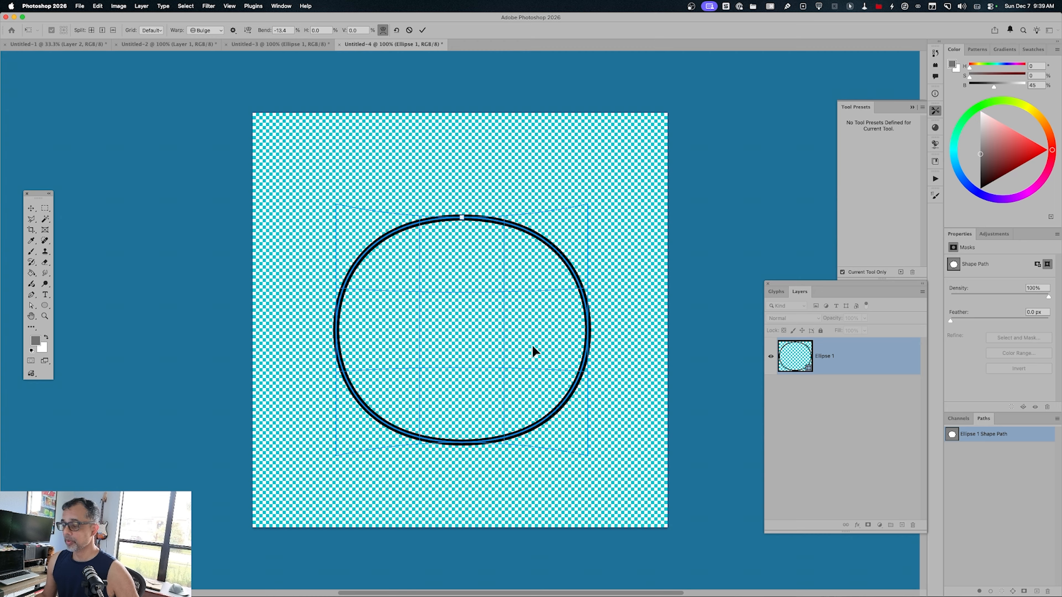
key("Return")
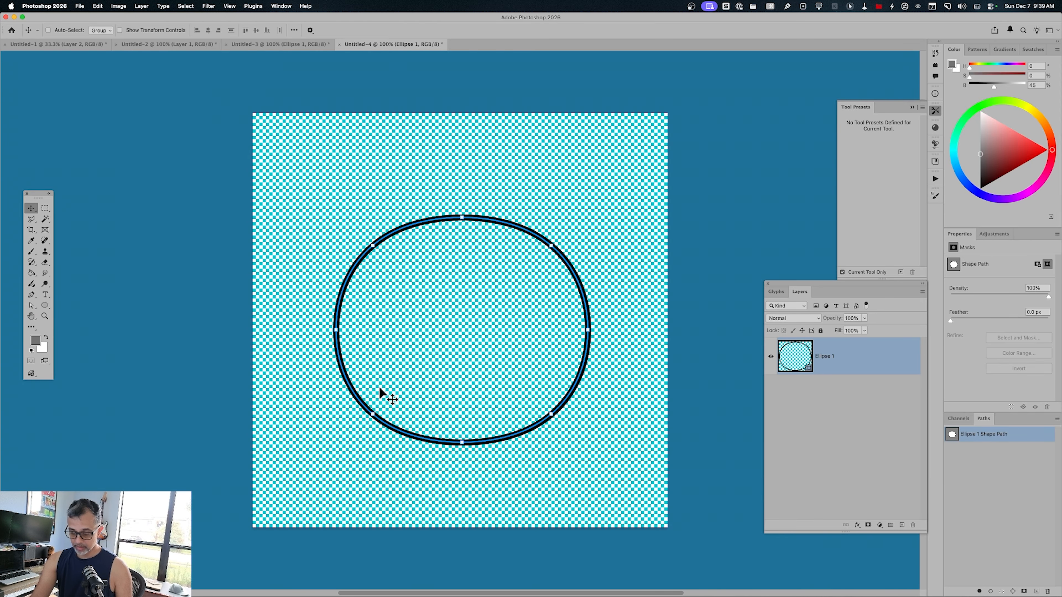
Move the shape's leftmost anchor point past its right edge and pull the upper and lower left curve handles inward to form a pointed crescent.
key("a")
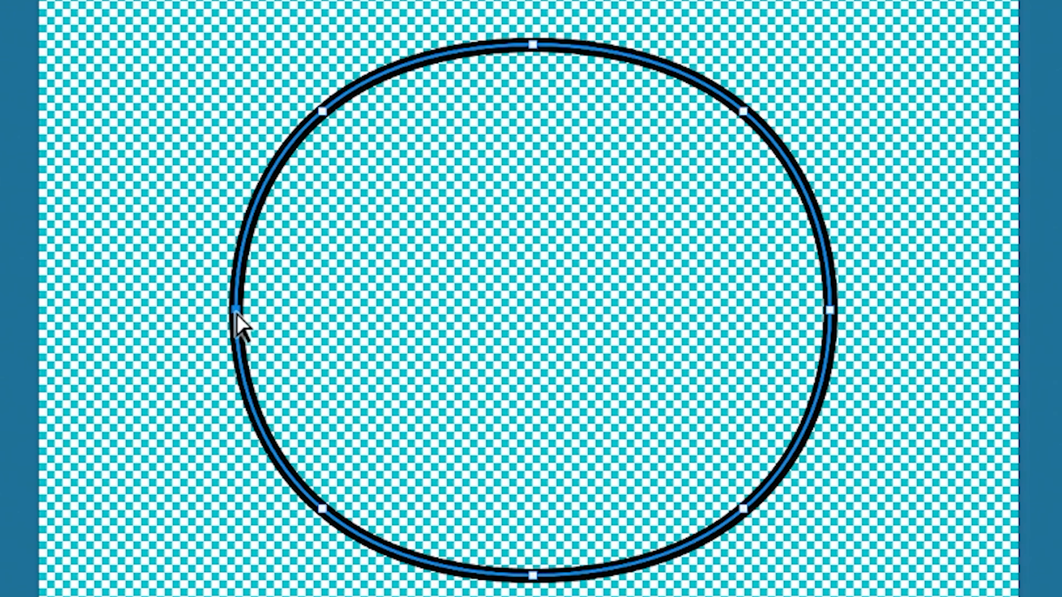
left_click(337, 332)
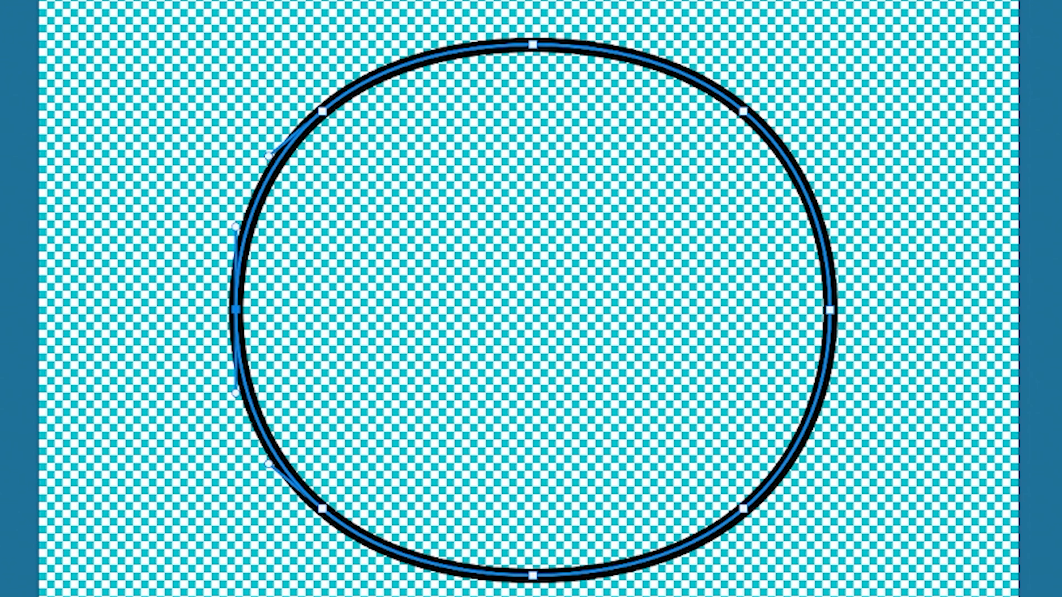
left_click_drag(237, 325, 972, 319)
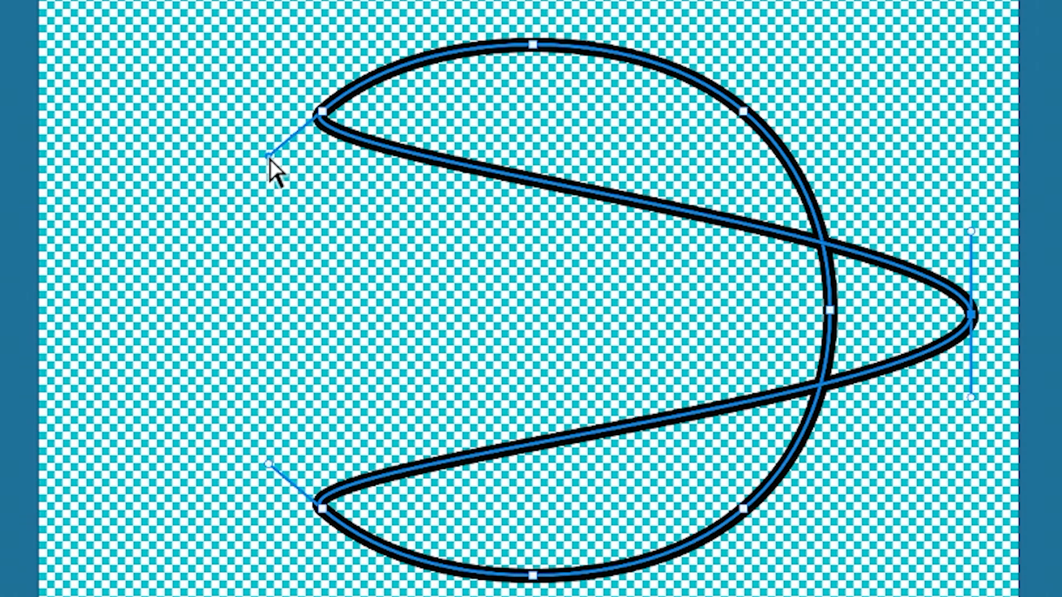
left_click_drag(268, 158, 477, 76)
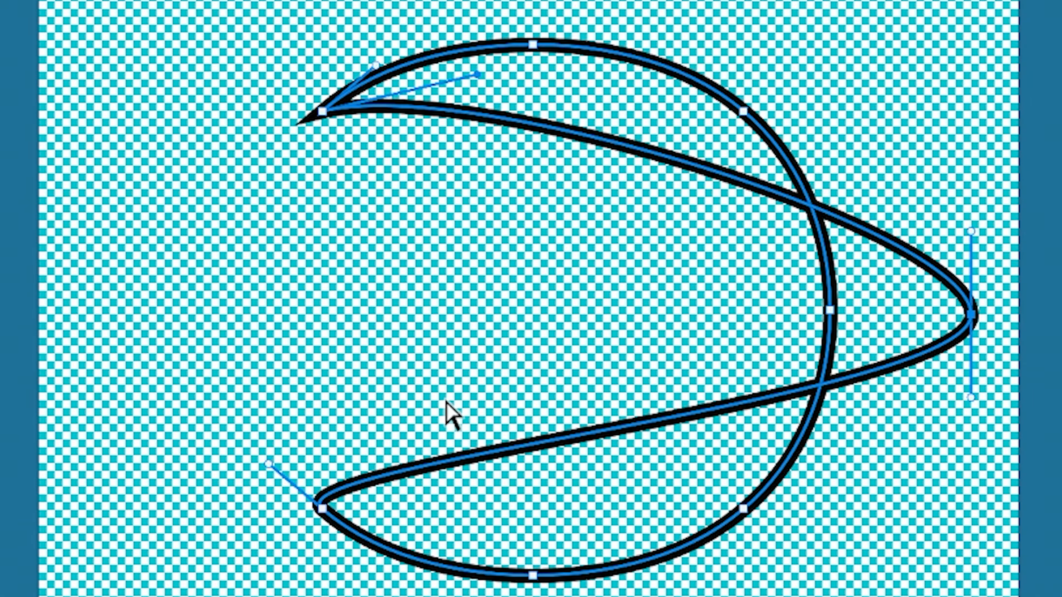
mouse_move(268, 464)
left_mouse_down()
mouse_move(678, 458)
mouse_move(727, 467)
left_mouse_up()
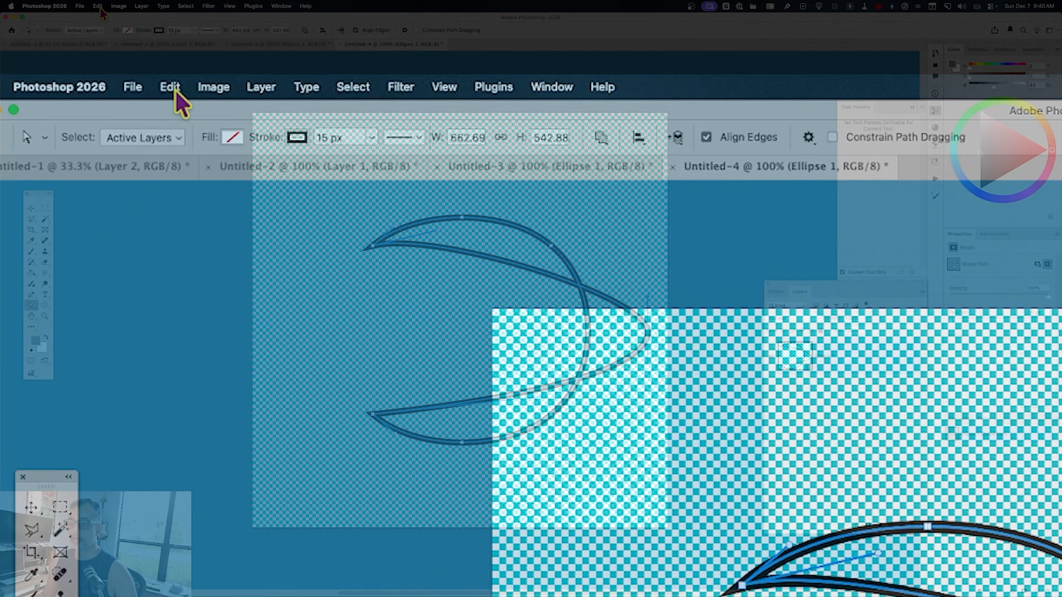
Define the crescent shape as a brush preset named "KD Hair5".
left_click(99, 7)
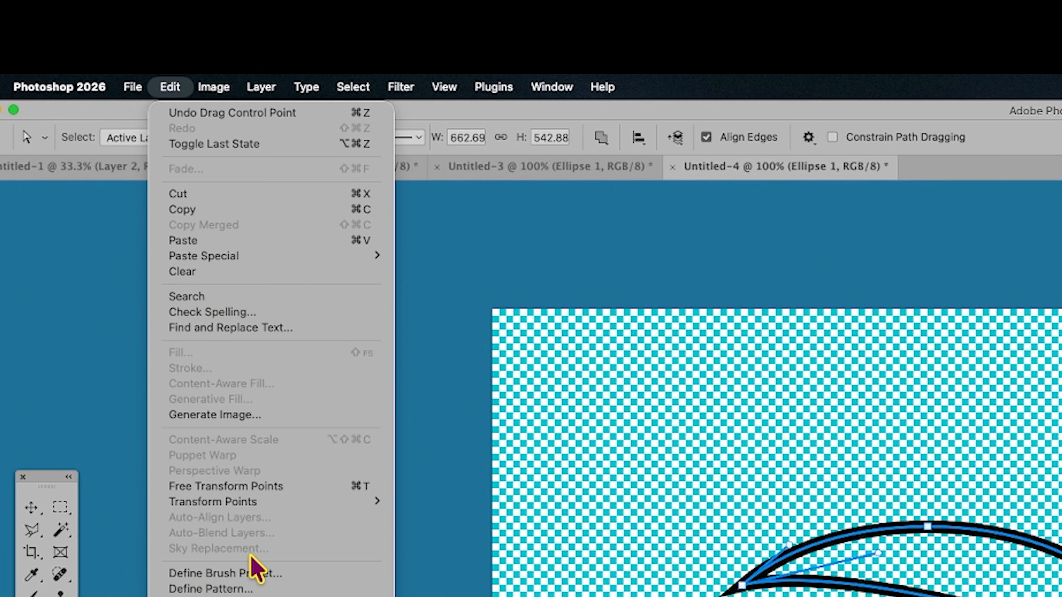
left_click(254, 576)
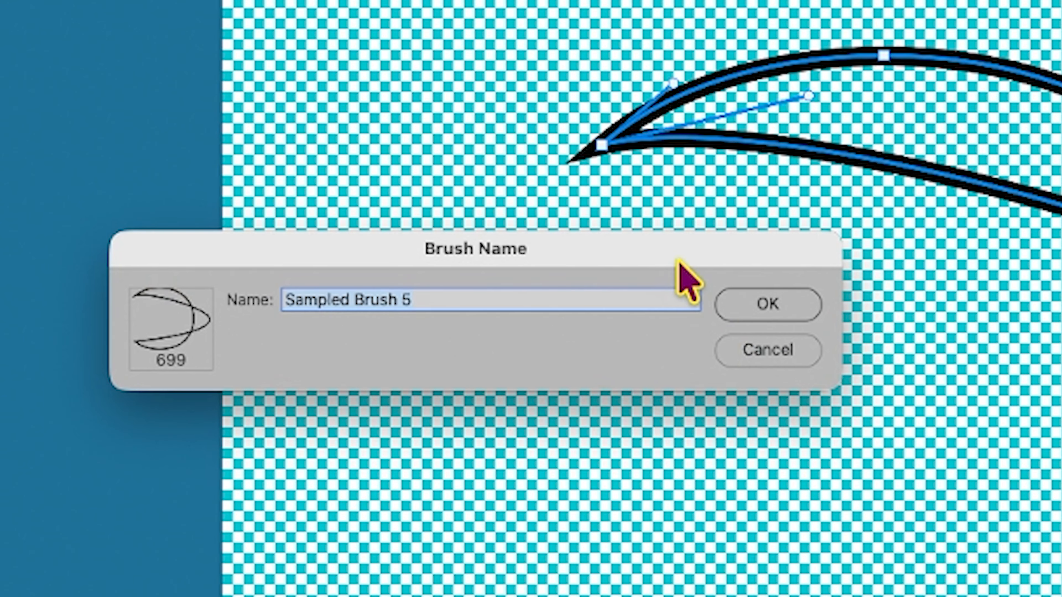
type("KD ")
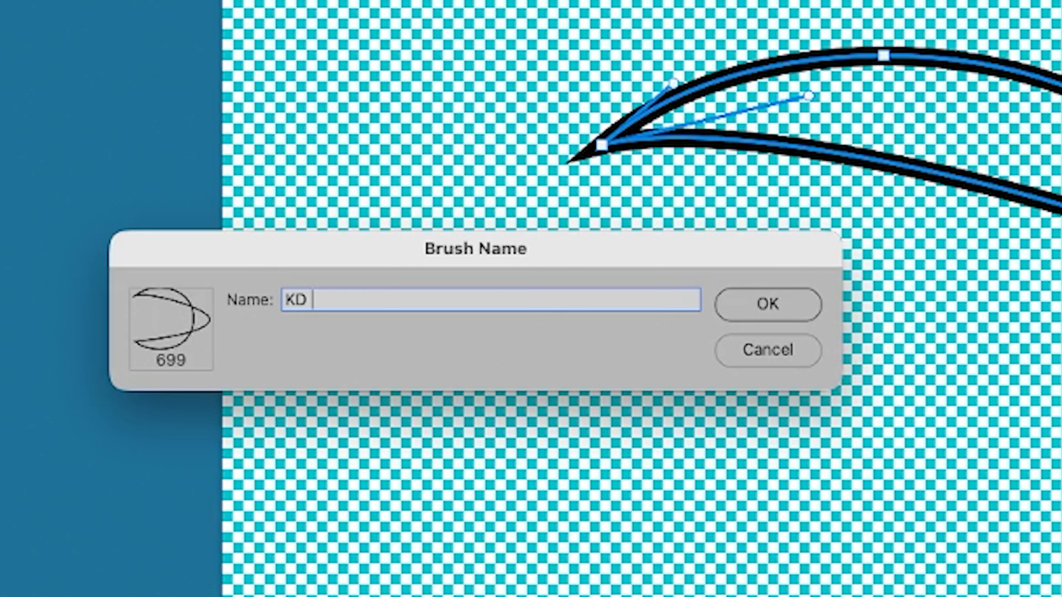
type("Hair5")
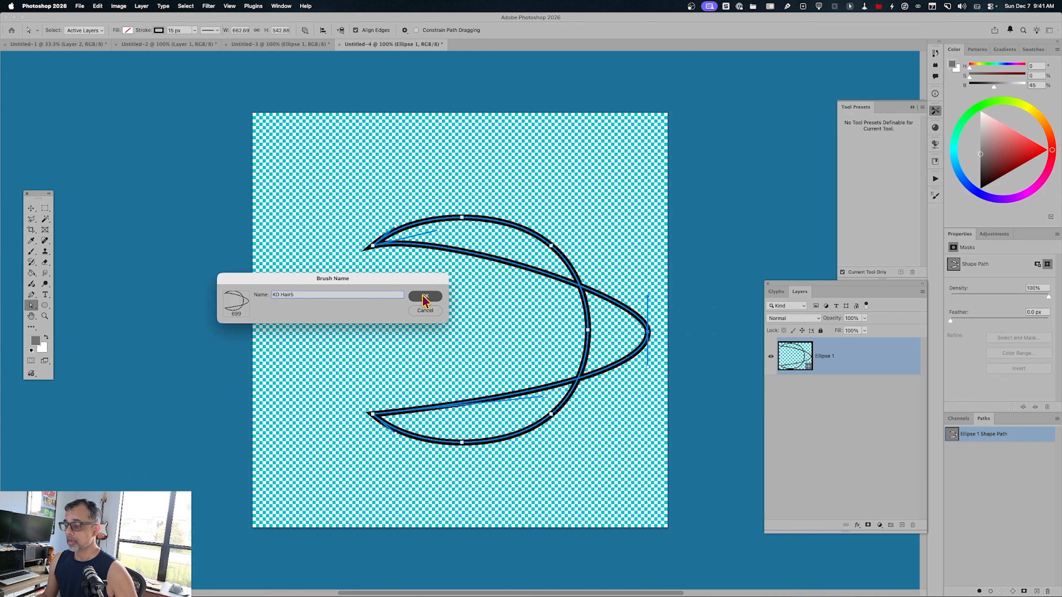
key("Return")
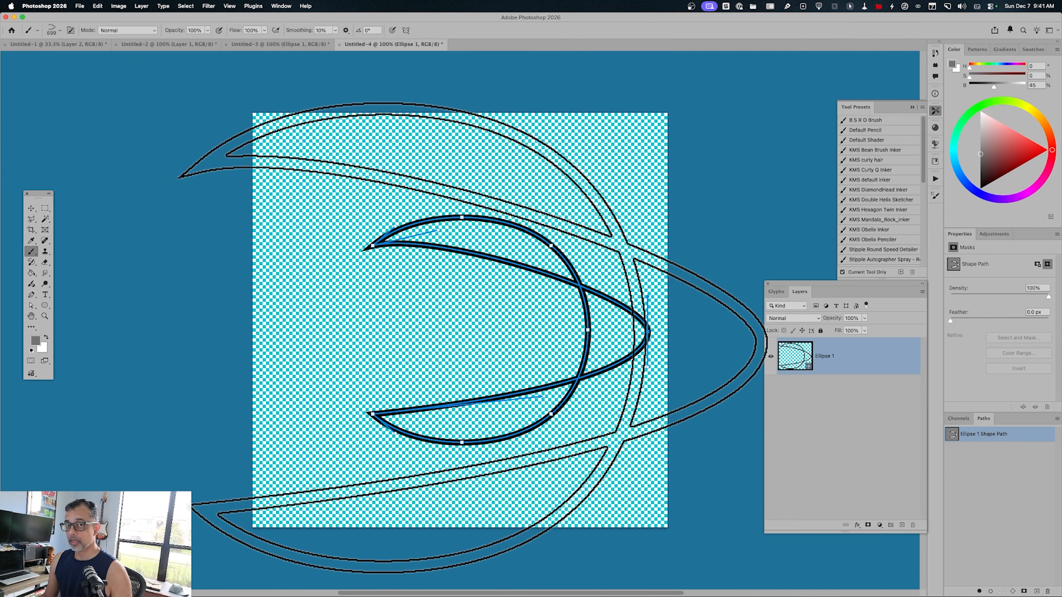
Return to the Untitled-1 document and add a new empty layer for testing the brush.
left_click(32, 49)
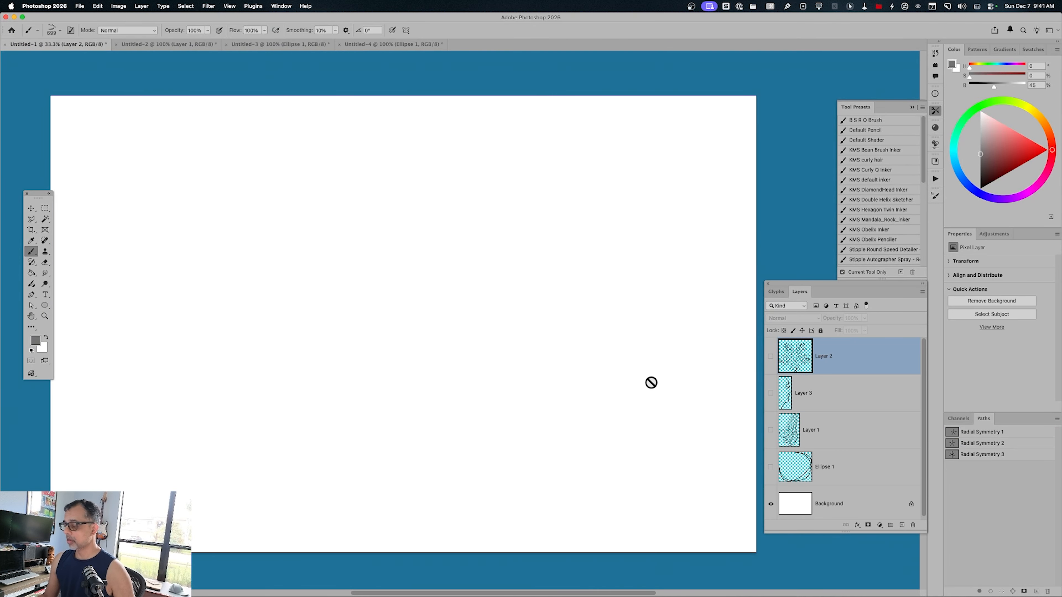
key("super+v")
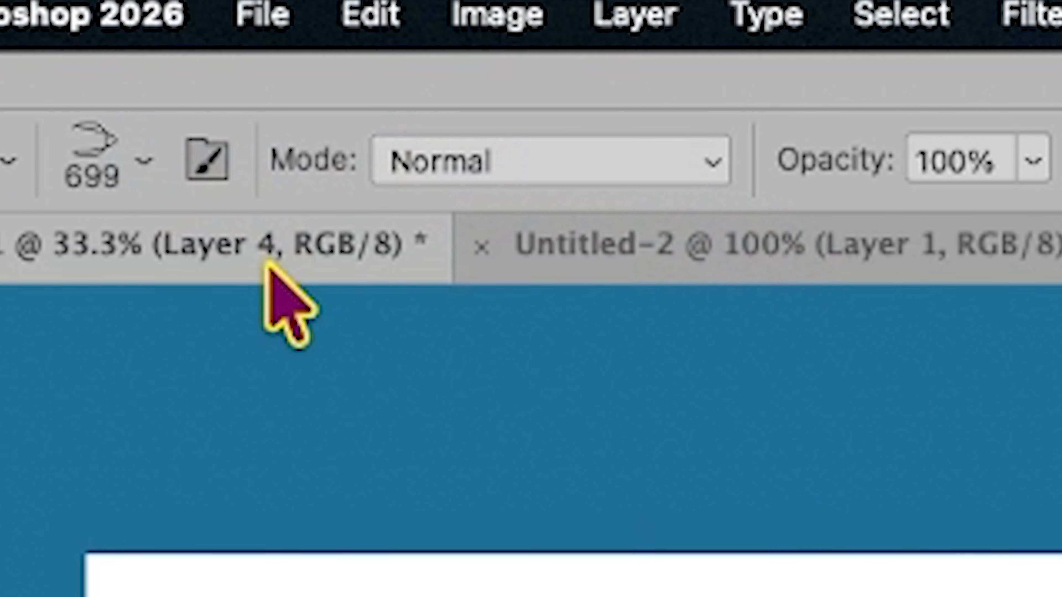
Open the brush settings, reposition them clear of the canvas, and set the brush tip size to 59 px.
left_click(207, 161)
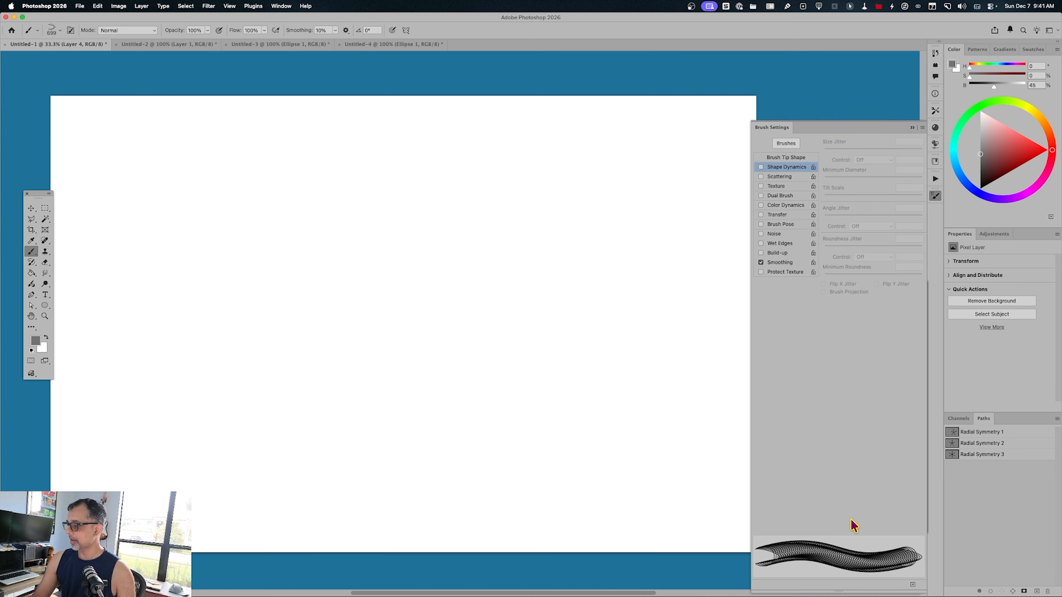
left_click_drag(833, 131, 828, 35)
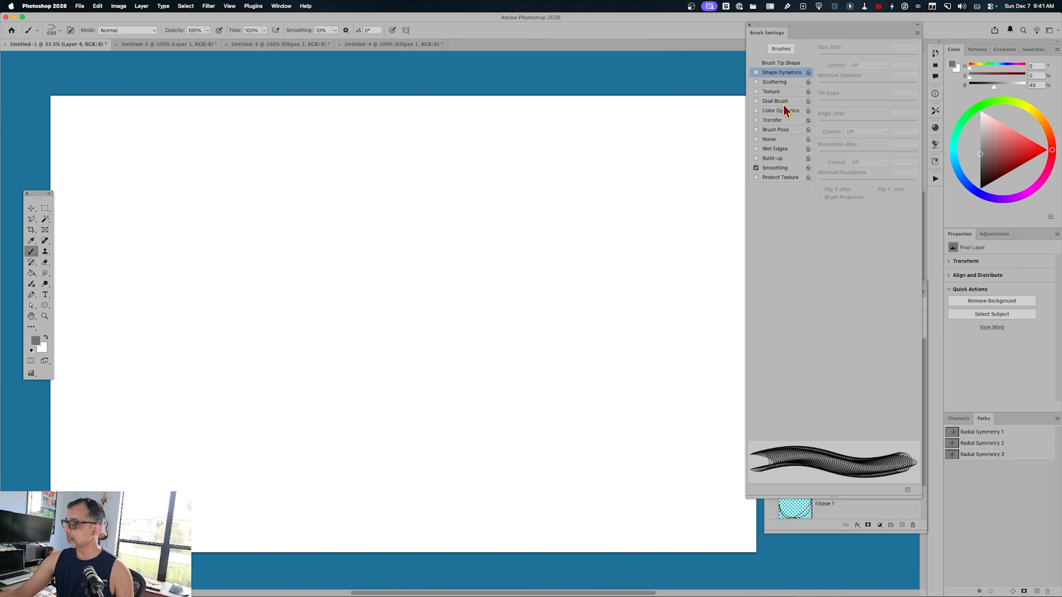
left_click(791, 64)
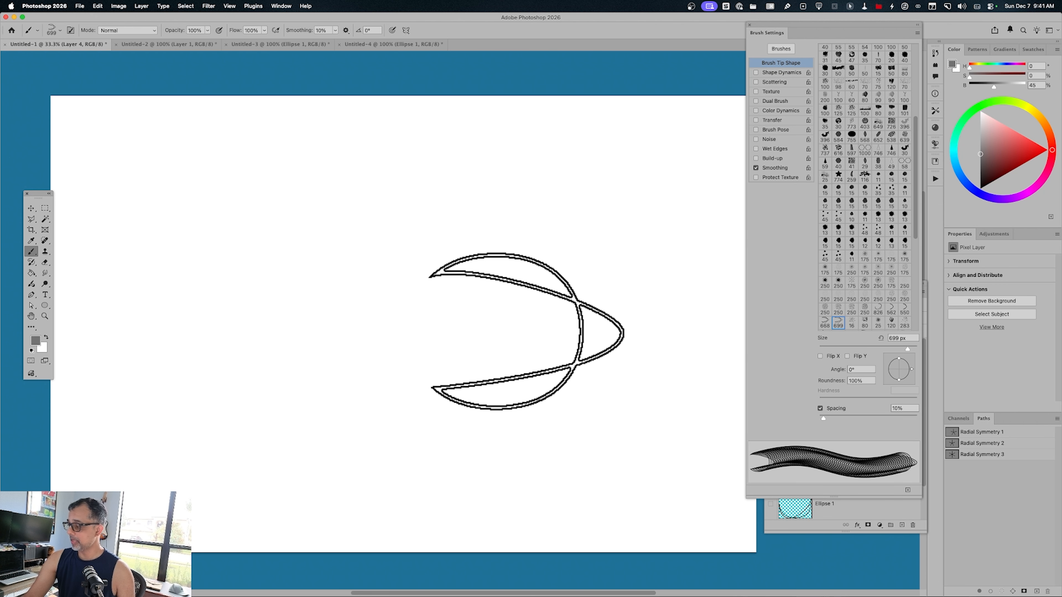
left_click_drag(907, 349, 881, 354)
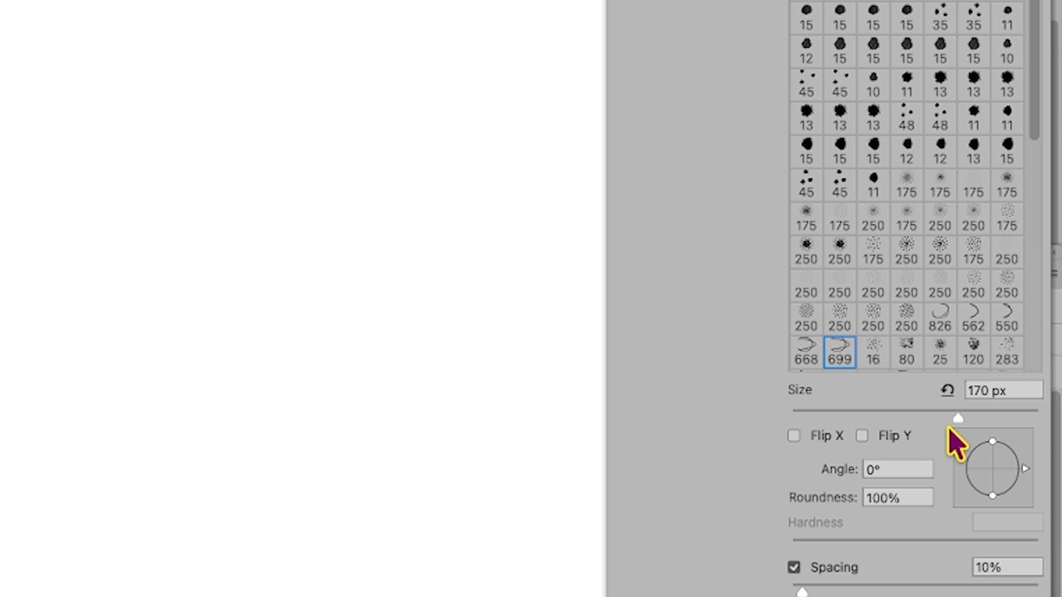
left_click_drag(948, 428, 863, 442)
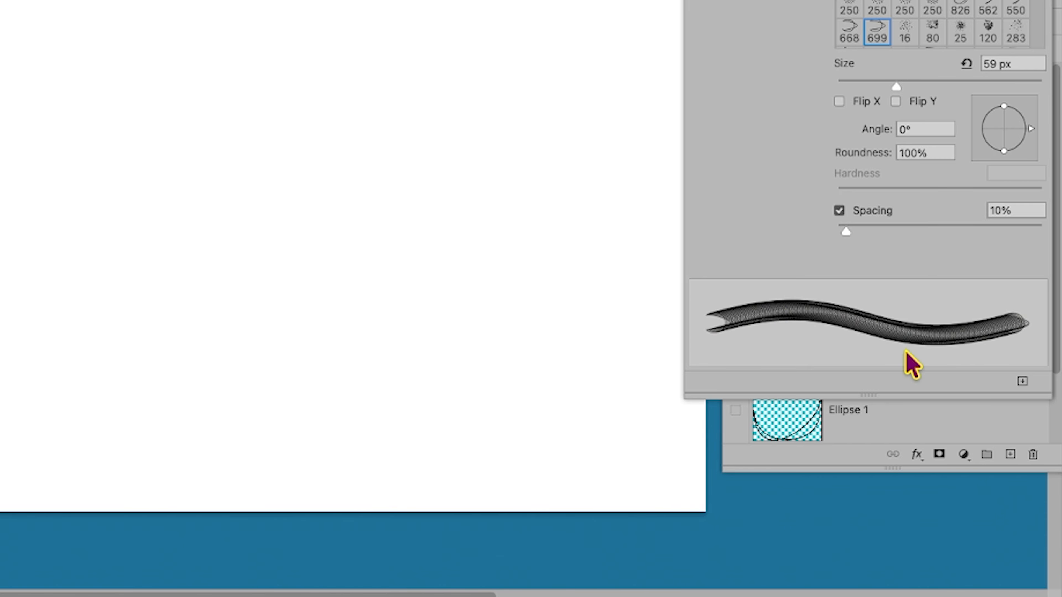
Paint three long, roughly parallel curved test strokes rising to the right on the blank canvas.
left_click_drag(128, 275, 585, 121)
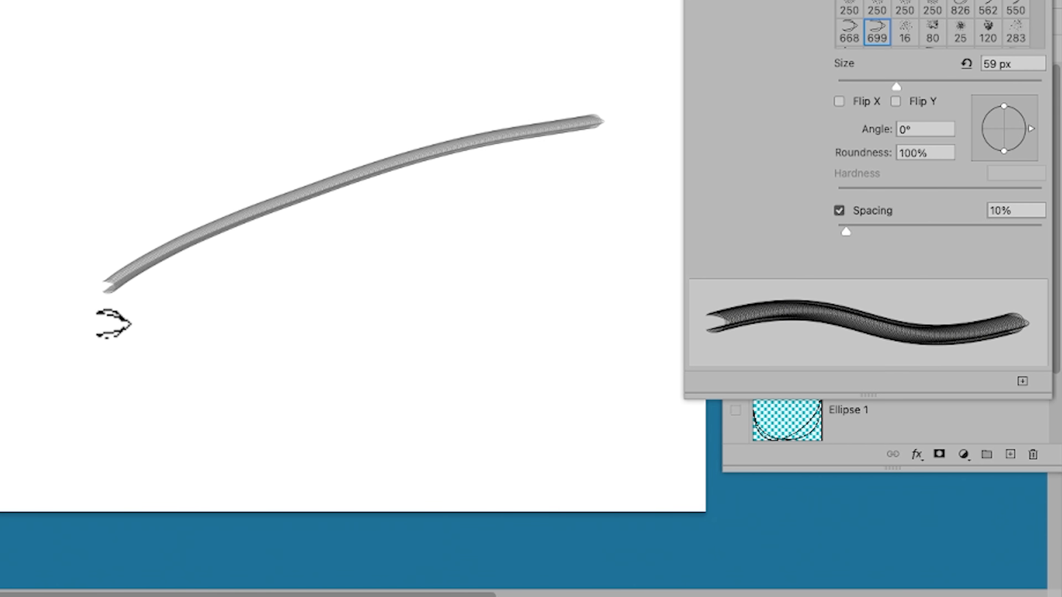
mouse_move(126, 322)
left_mouse_down()
mouse_move(446, 200)
mouse_move(623, 164)
left_mouse_up()
mouse_move(108, 360)
left_mouse_down()
mouse_move(190, 328)
mouse_move(665, 209)
left_mouse_up()
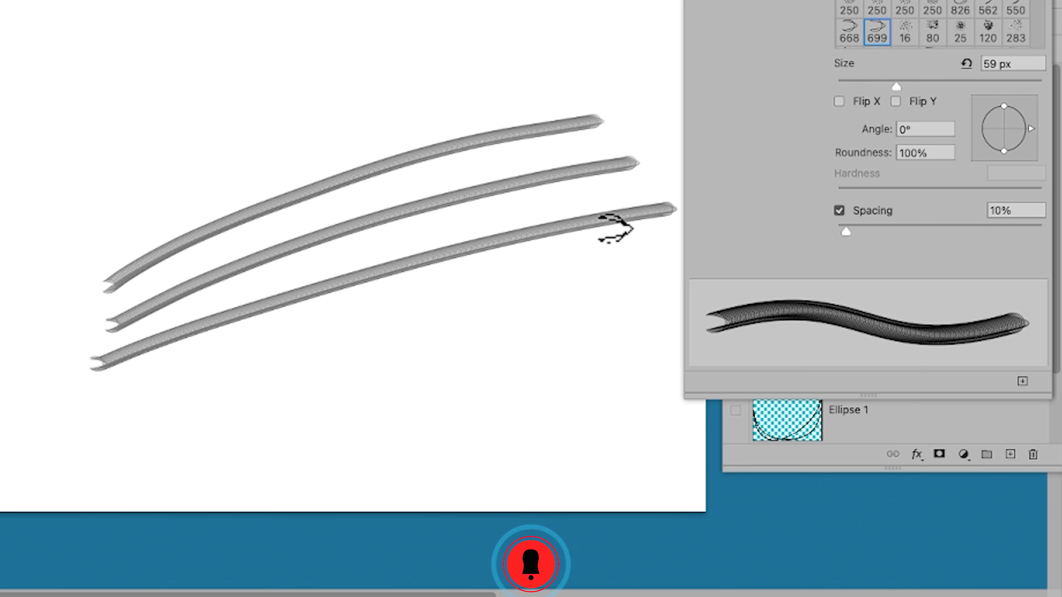
Paint a fourth parallel curved stroke below the others, and enable Shape Dynamics with the size control set to Pen Pressure.
mouse_move(109, 412)
left_mouse_down()
mouse_move(230, 368)
mouse_move(640, 267)
left_mouse_up()
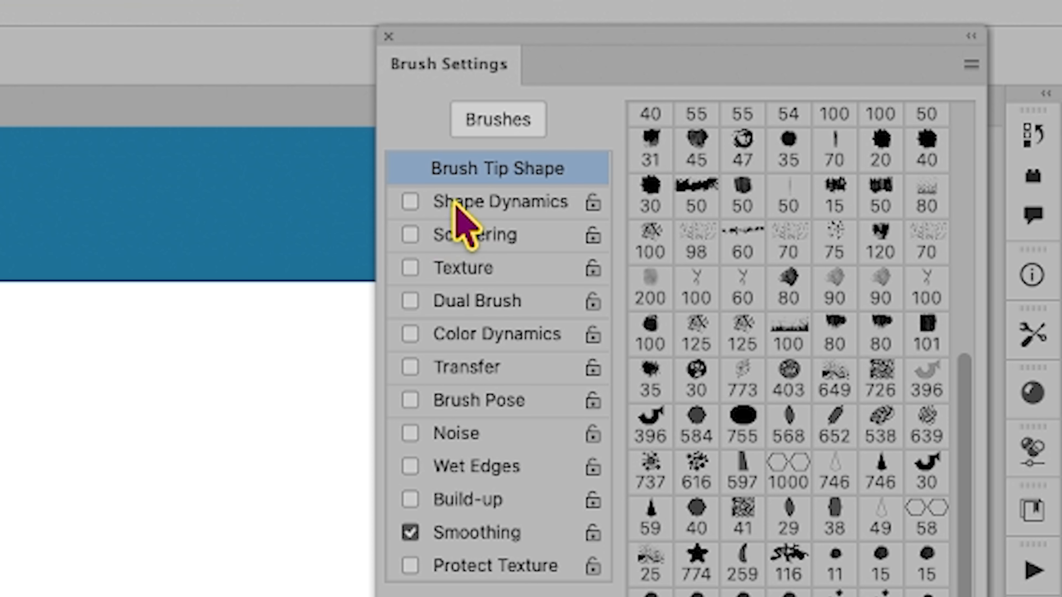
left_click(411, 202)
left_click(495, 201)
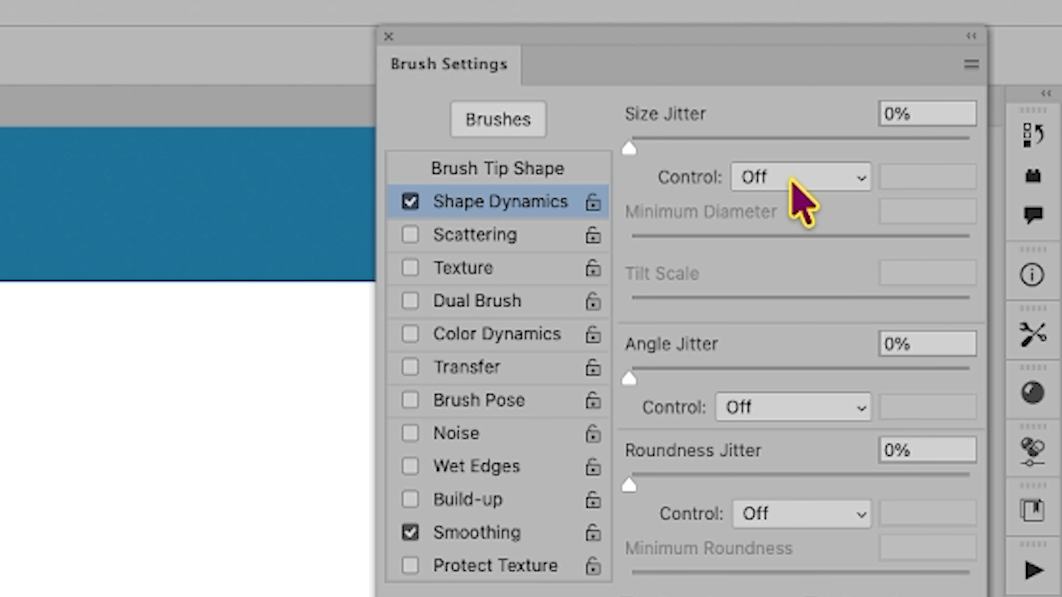
left_click(773, 178)
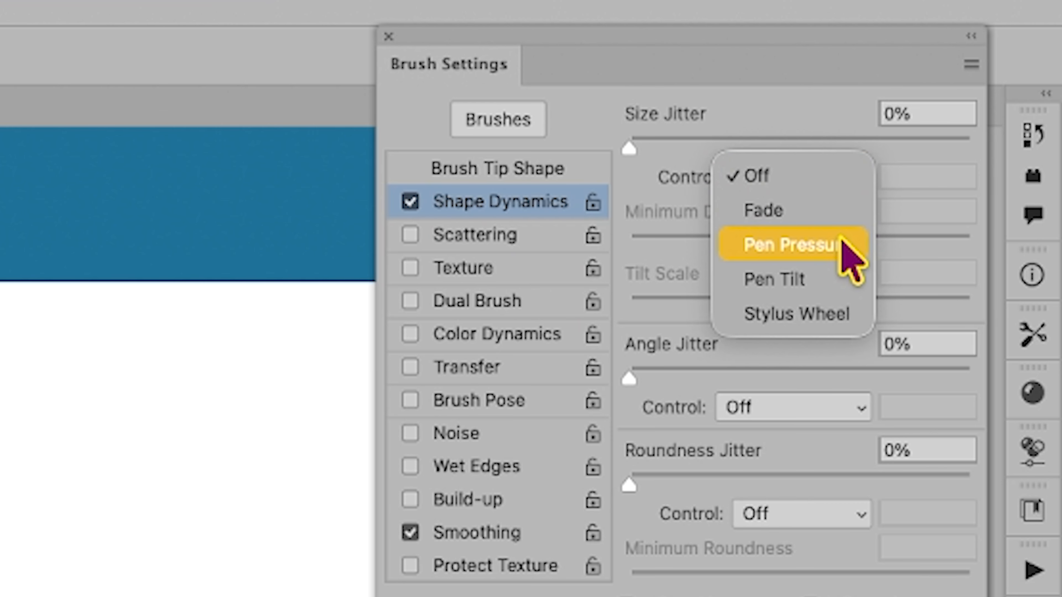
left_click(790, 245)
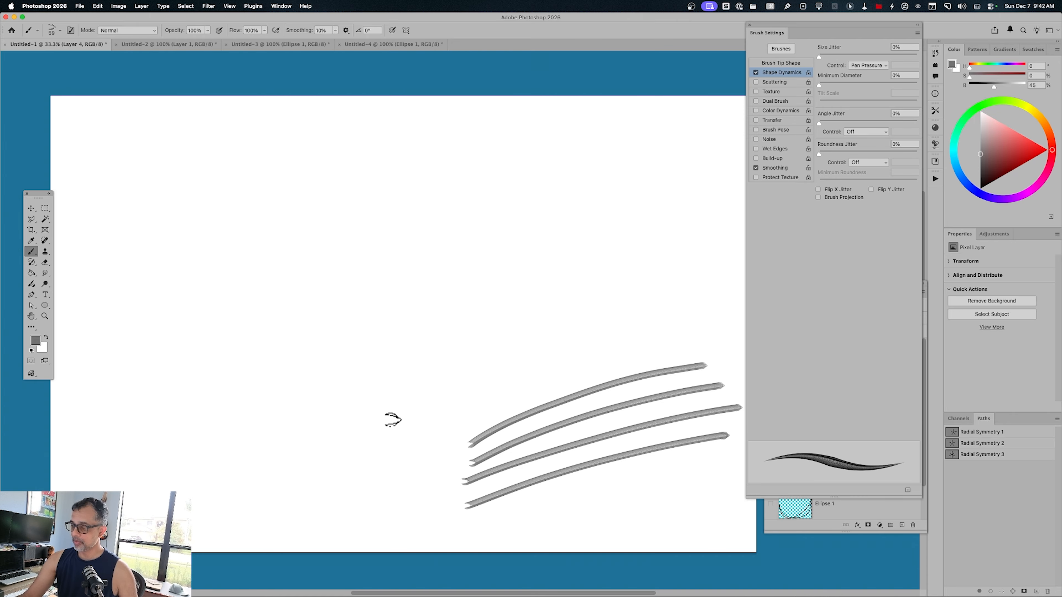
Paint two long S-shaped test strokes above the four parallel ones, varying the pen pressure along each stroke.
left_click_drag(392, 417, 579, 279)
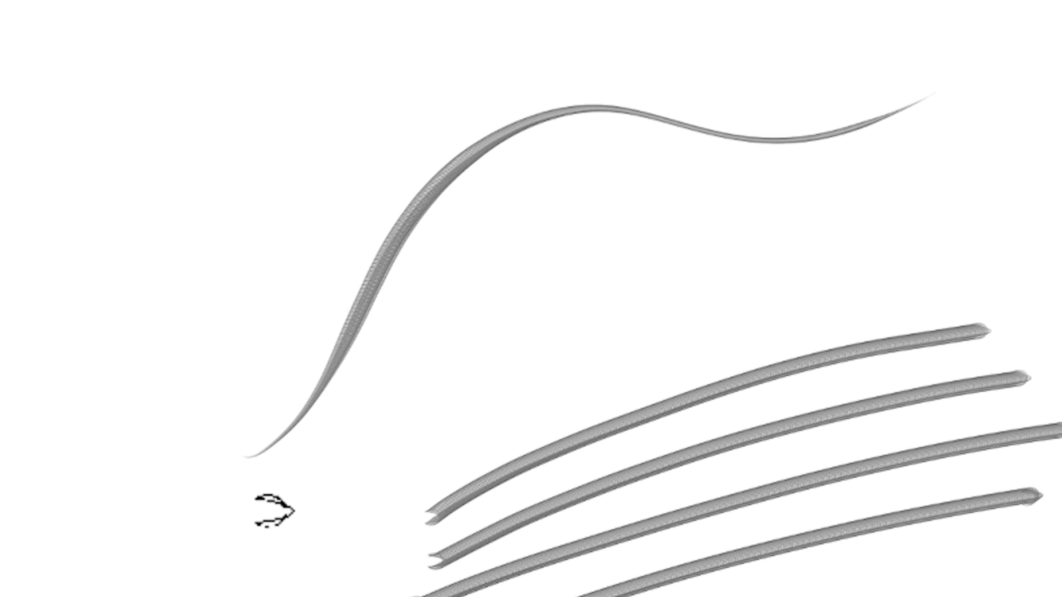
mouse_move(263, 515)
left_mouse_down()
mouse_move(410, 361)
mouse_move(635, 214)
mouse_move(930, 119)
left_mouse_up()
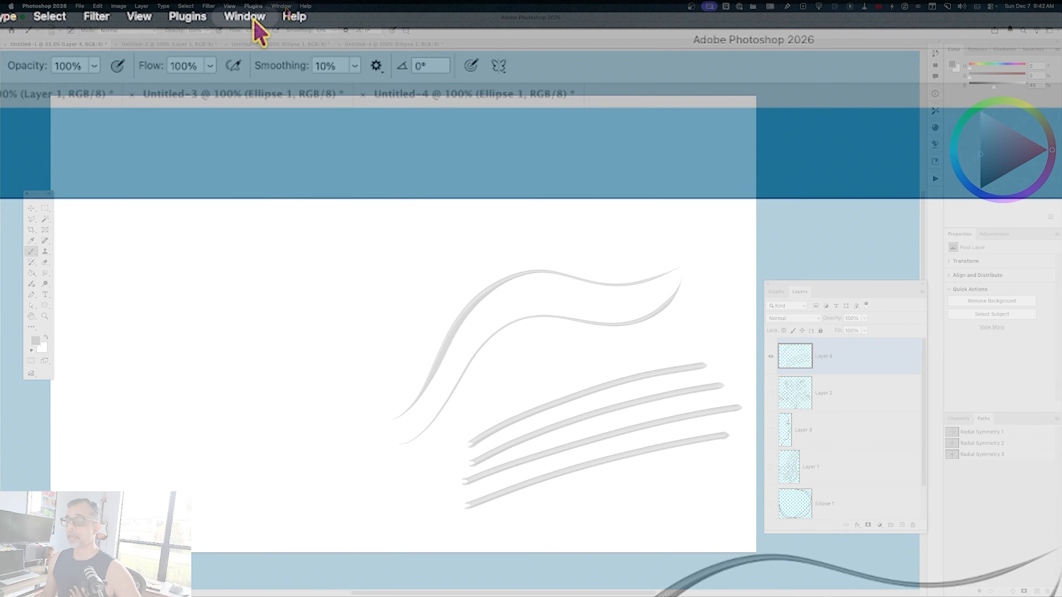
Save the current brush as a new tool preset named "KD Hair 2", without including its color.
left_click(282, 7)
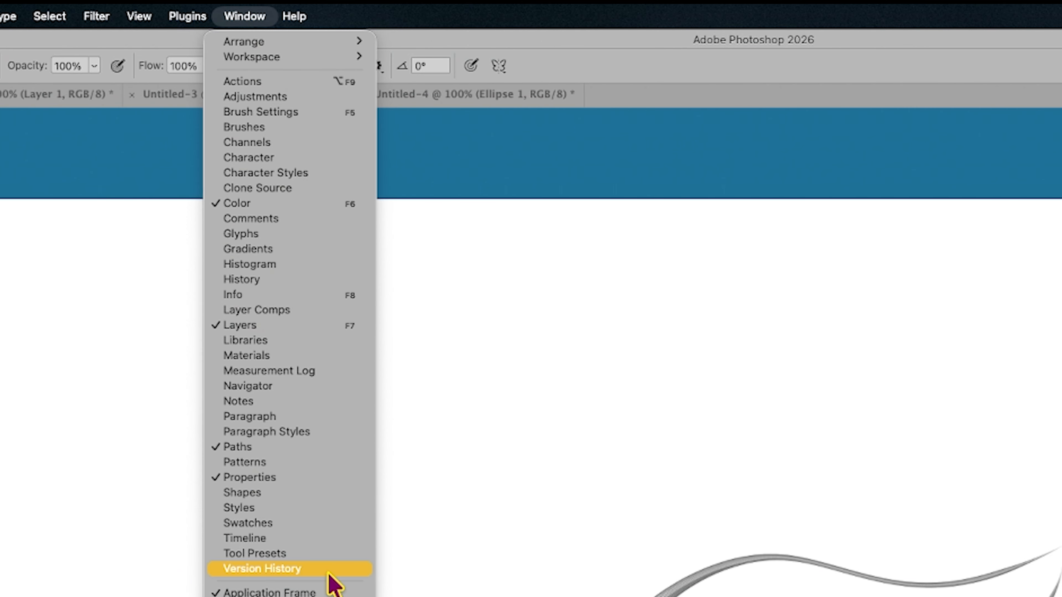
left_click(325, 553)
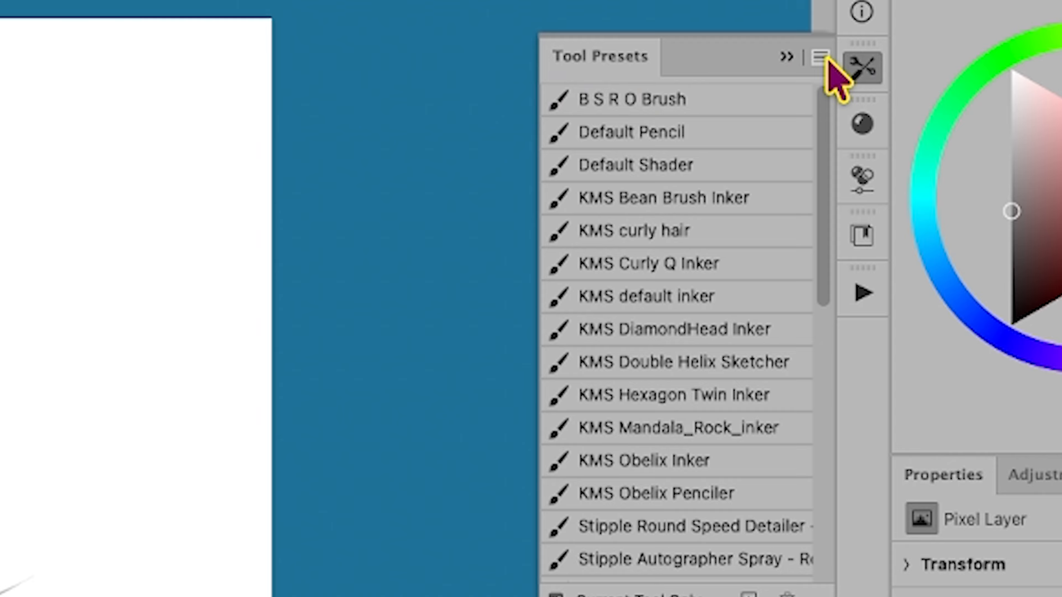
left_click(820, 56)
left_click(845, 63)
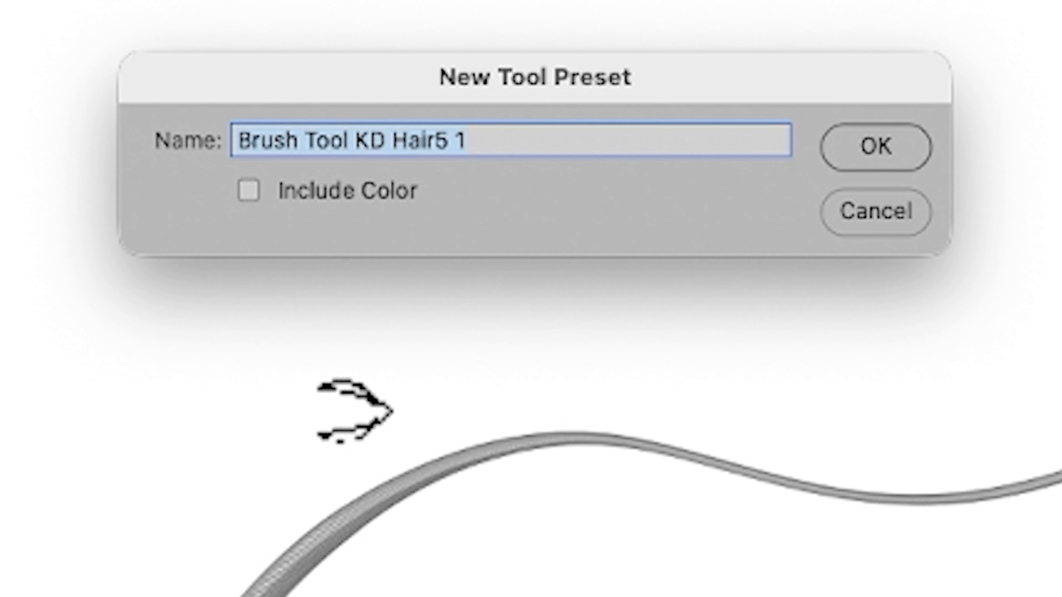
type("KD Hair 2")
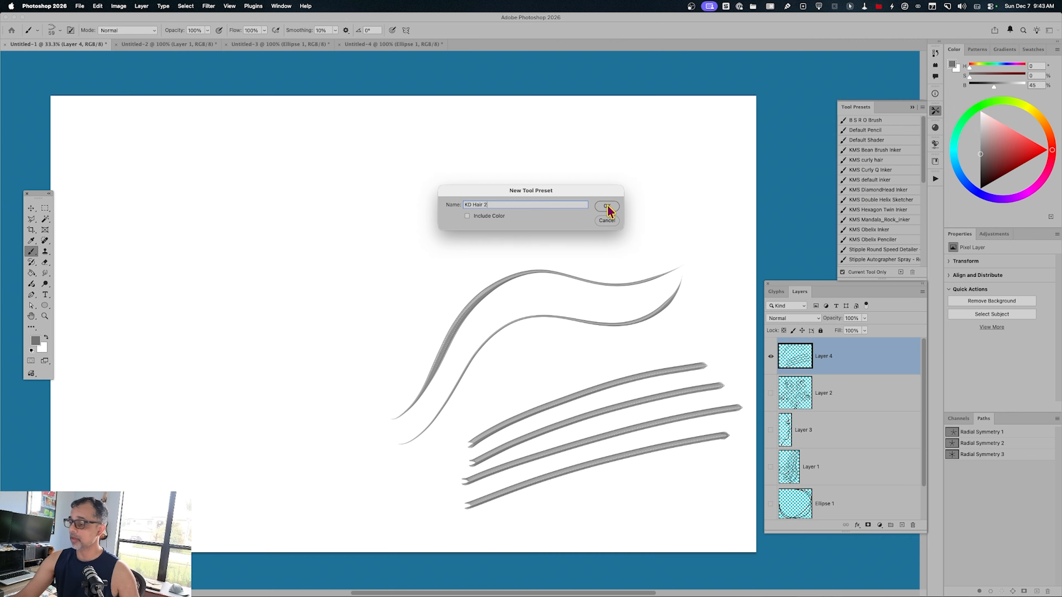
left_click(607, 207)
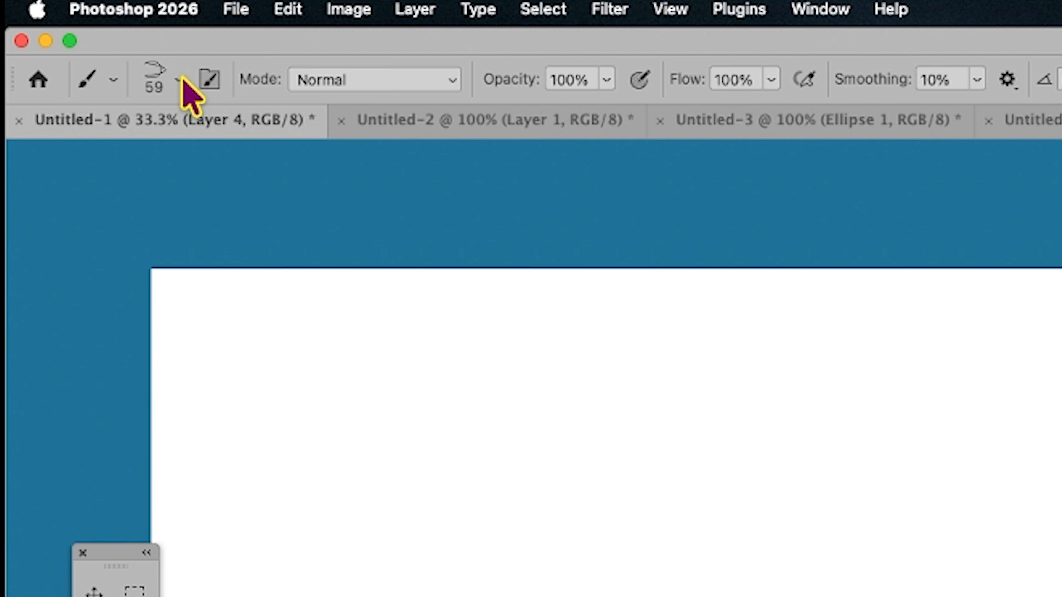
Open the brush preset picker for the current brush.
left_click(179, 79)
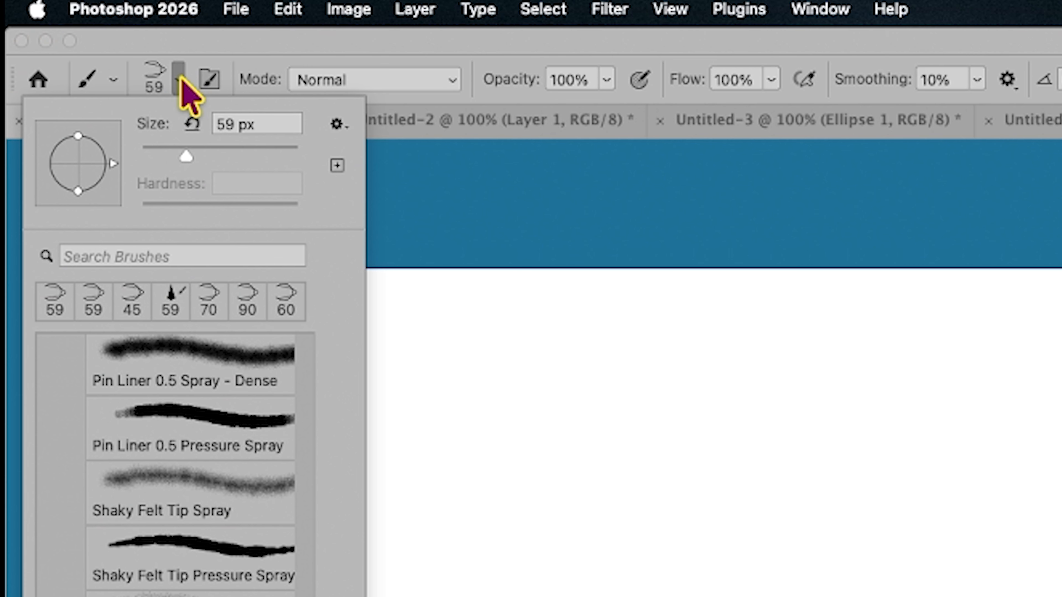